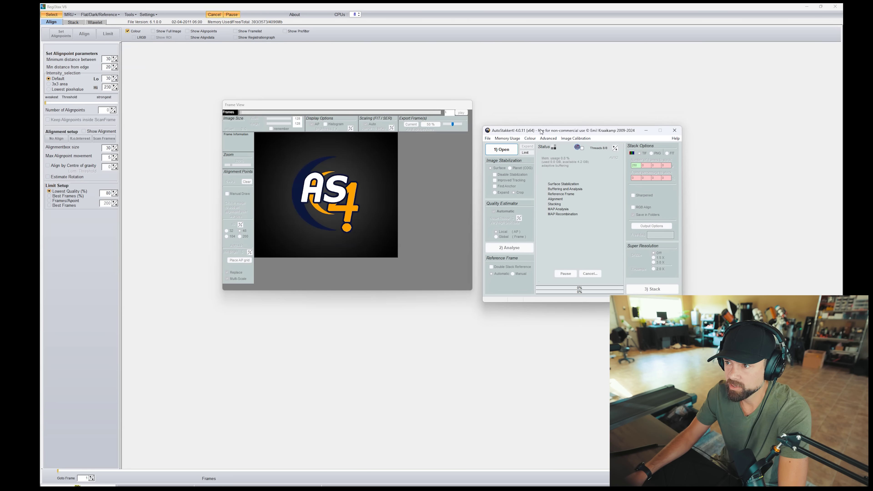
drag(541, 132, 558, 132)
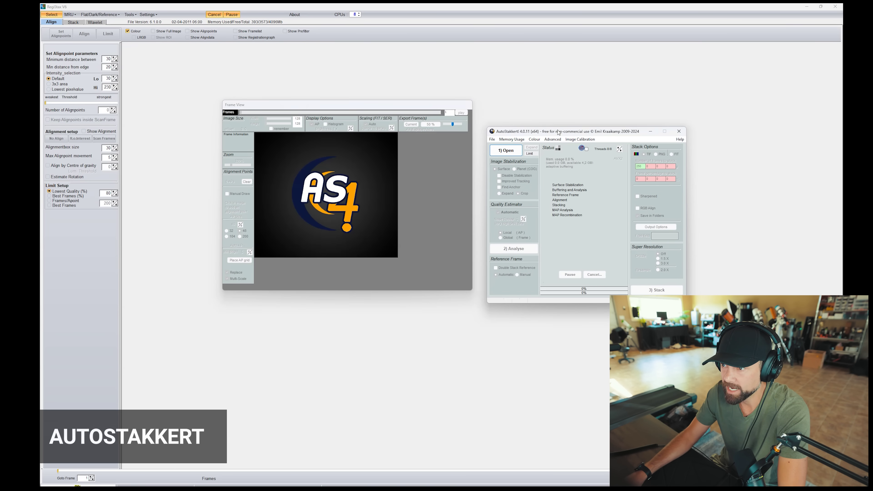
click(507, 150)
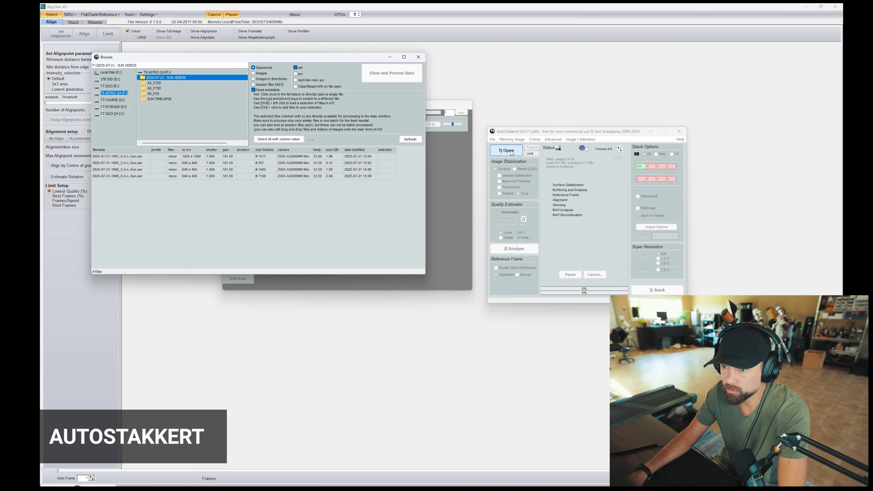
drag(526, 59, 600, 97)
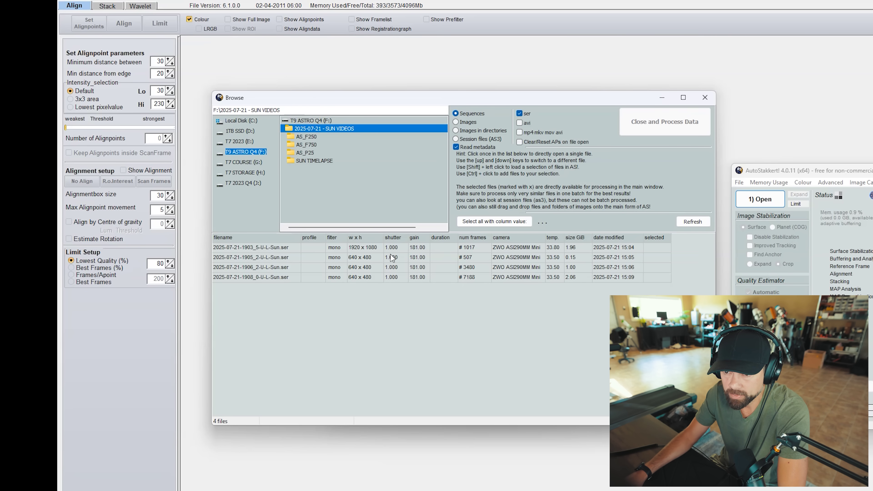
click(366, 247)
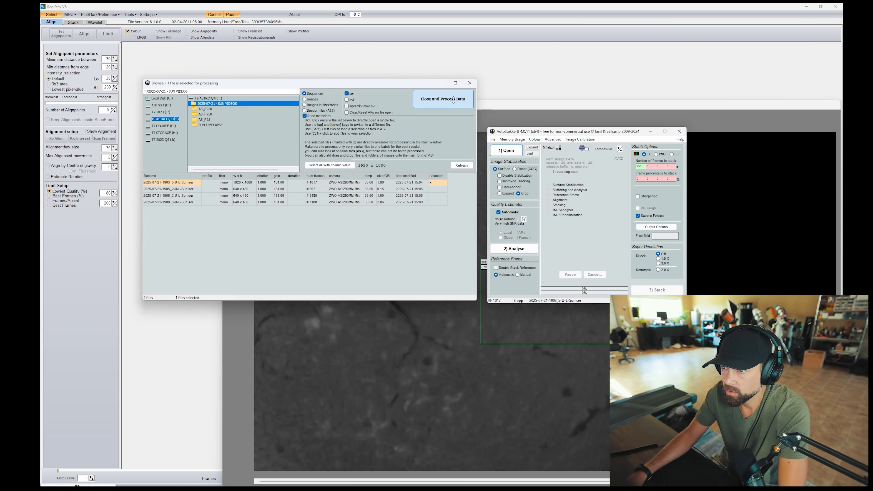
click(444, 99)
drag(506, 107, 432, 75)
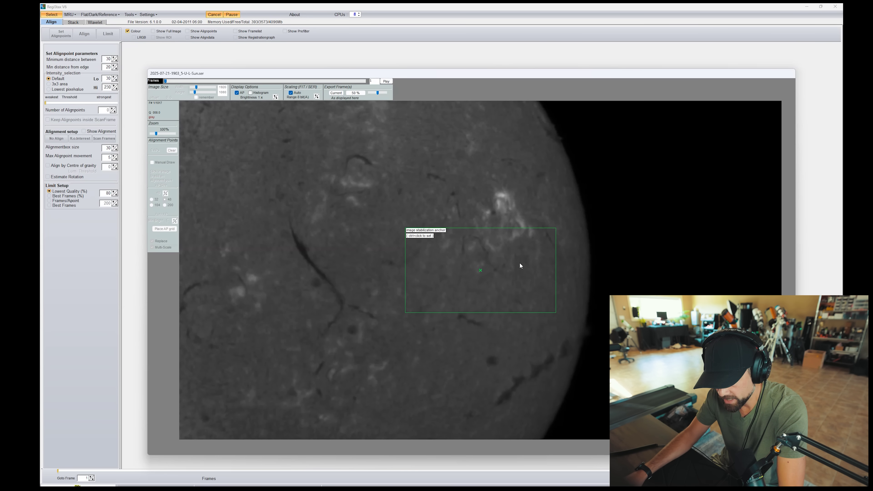
Anchor stabilization on the central dark filament and scrub through the recording's frames.
ctrl+click(339, 289)
drag(477, 73, 470, 60)
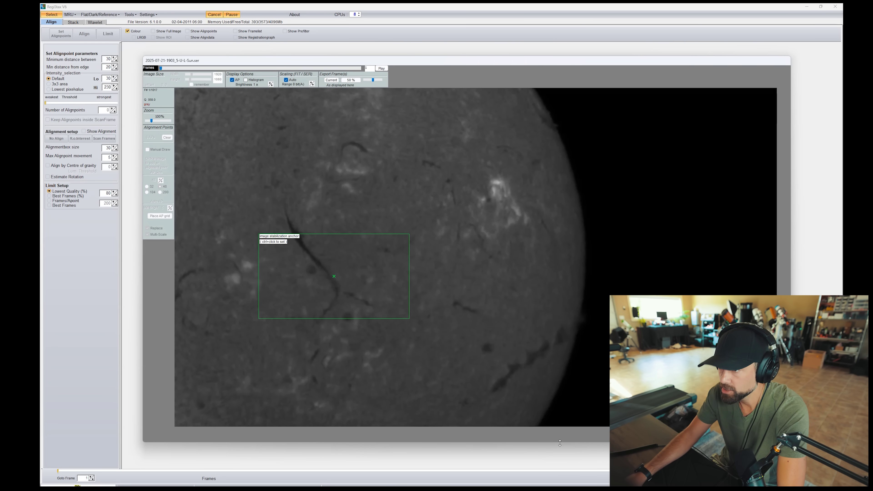
mouse_move(619, 64)
mouse_down()
mouse_move(648, 161)
mouse_move(610, 126)
mouse_move(607, 150)
mouse_move(567, 115)
mouse_move(561, 151)
mouse_move(614, 57)
mouse_up()
click(570, 136)
drag(350, 149, 344, 97)
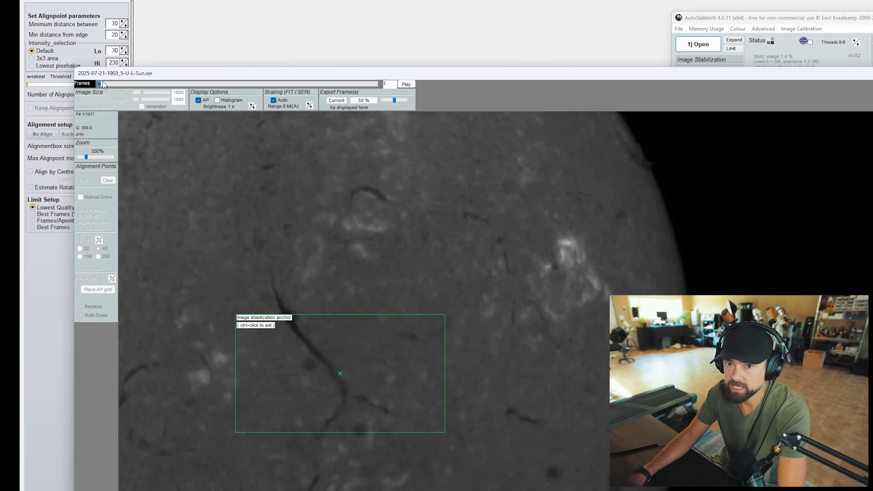
mouse_move(98, 103)
mouse_down()
mouse_move(149, 105)
mouse_move(232, 86)
mouse_move(368, 86)
mouse_move(90, 89)
mouse_up()
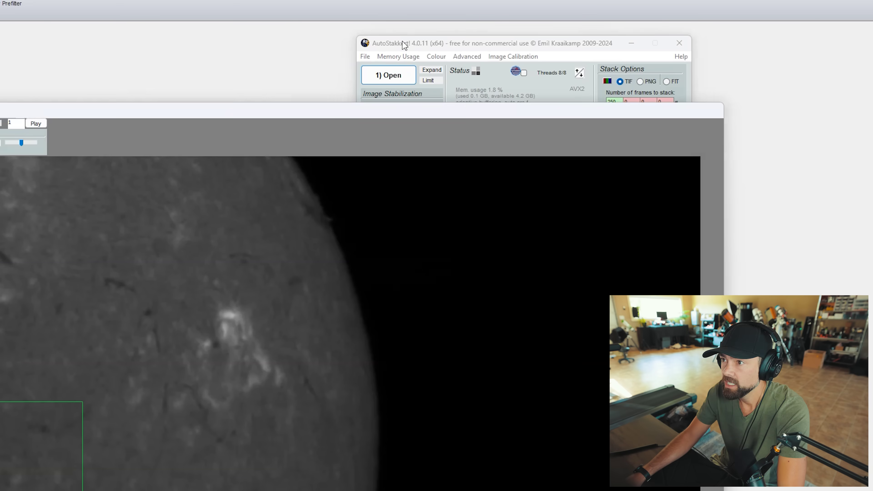
drag(732, 17, 604, 35)
drag(275, 68, 343, 87)
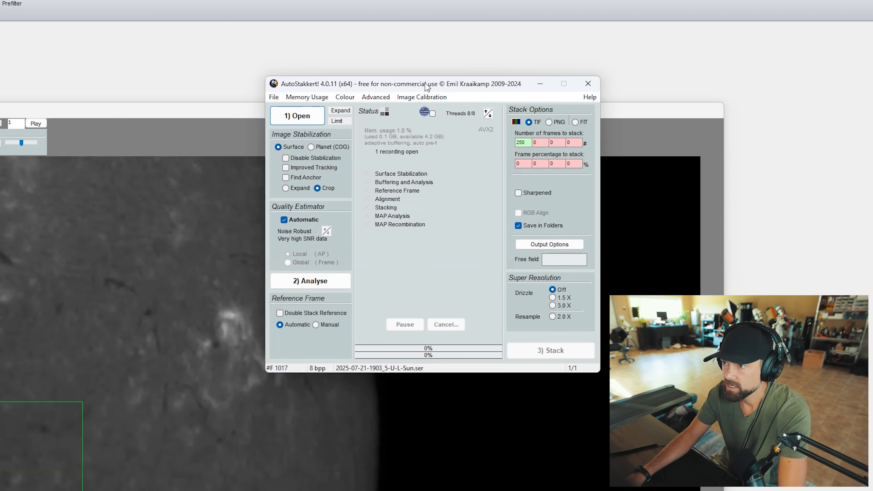
Run Analyse so AutoStakkert stabilizes and ranks all frames on a quality graph.
drag(425, 85, 391, 61)
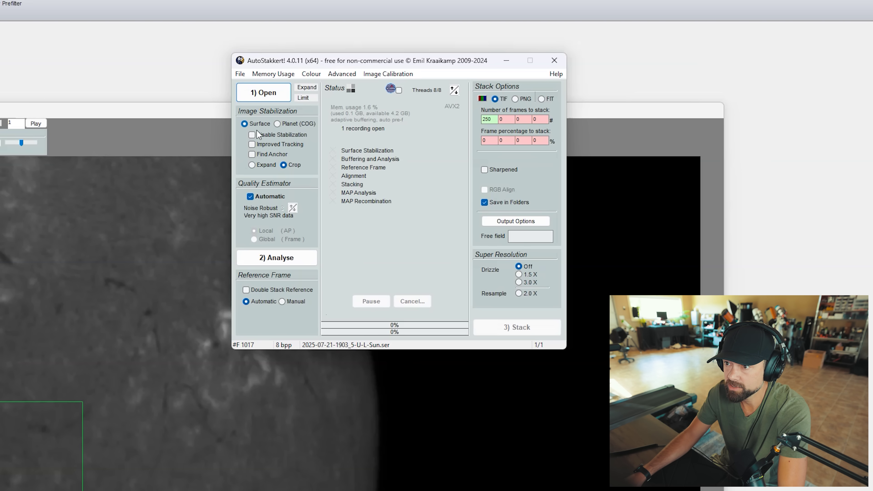
click(274, 256)
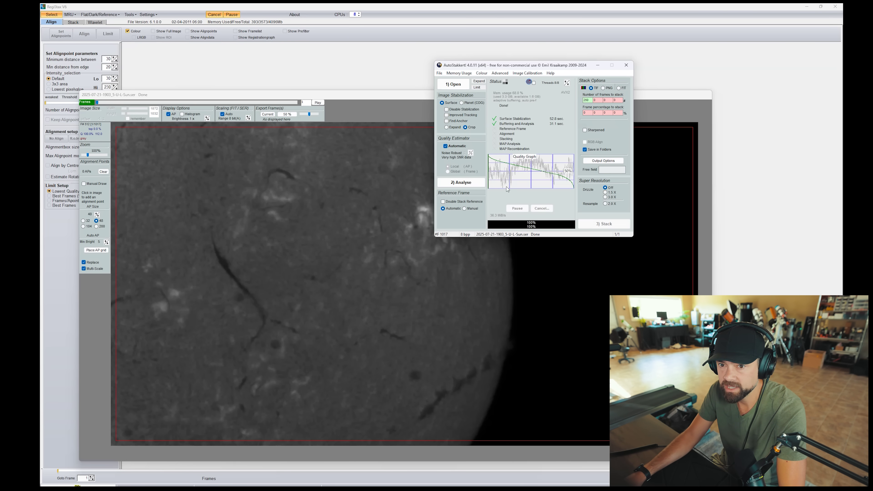
Change Number of frames to stack in Stack Options from 250 to 350.
click(362, 208)
click(495, 78)
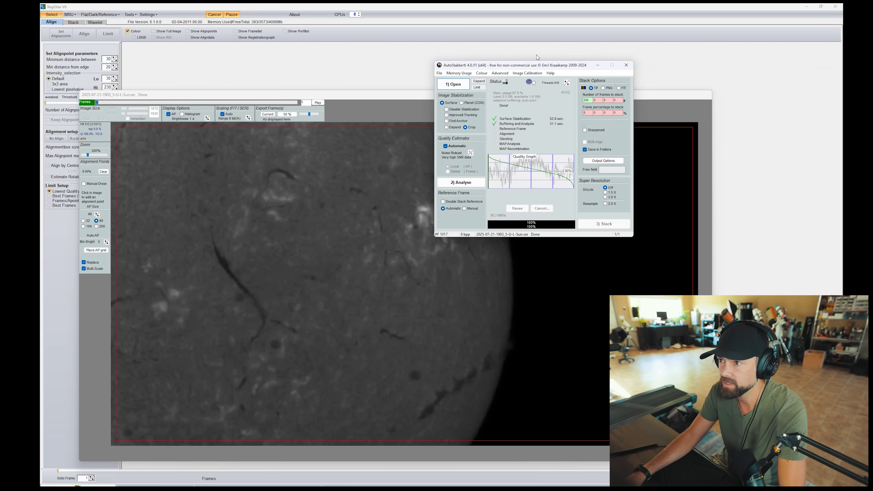
drag(545, 68, 560, 70)
click(453, 104)
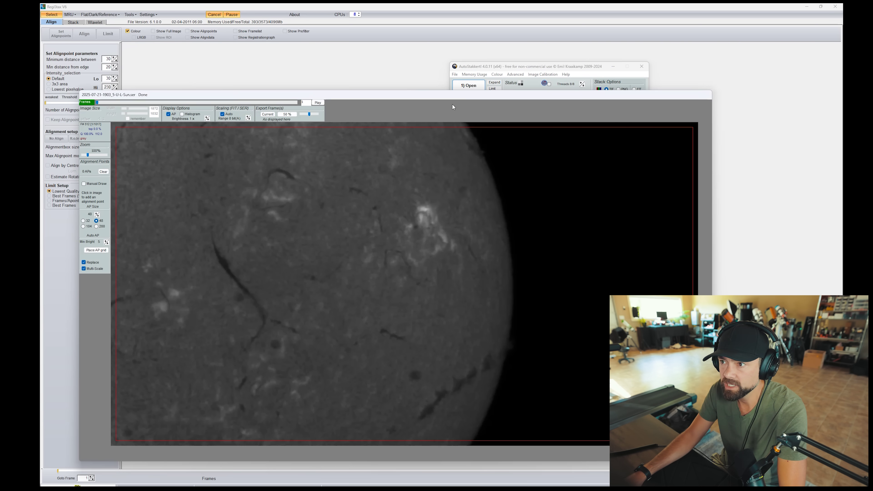
click(546, 70)
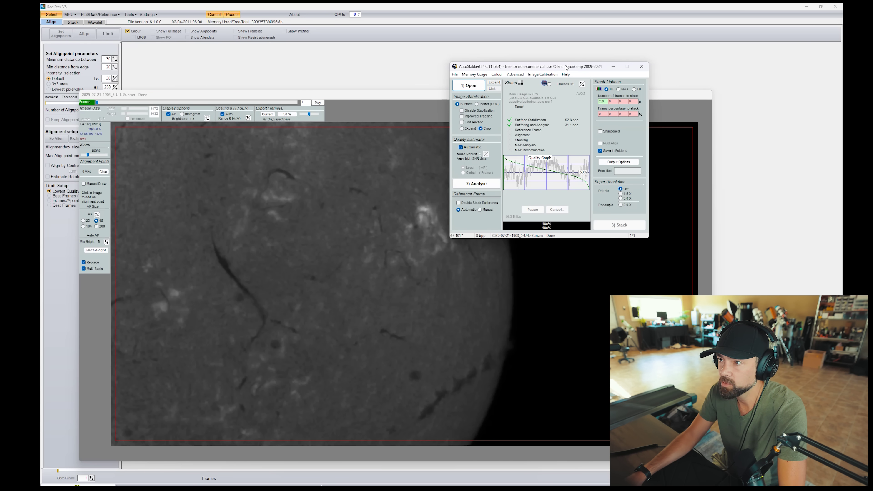
drag(566, 68, 543, 90)
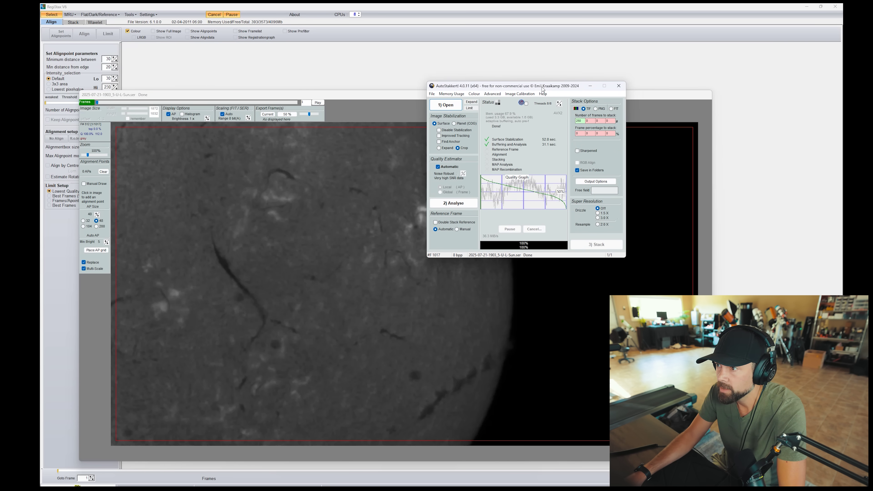
drag(584, 122, 573, 122)
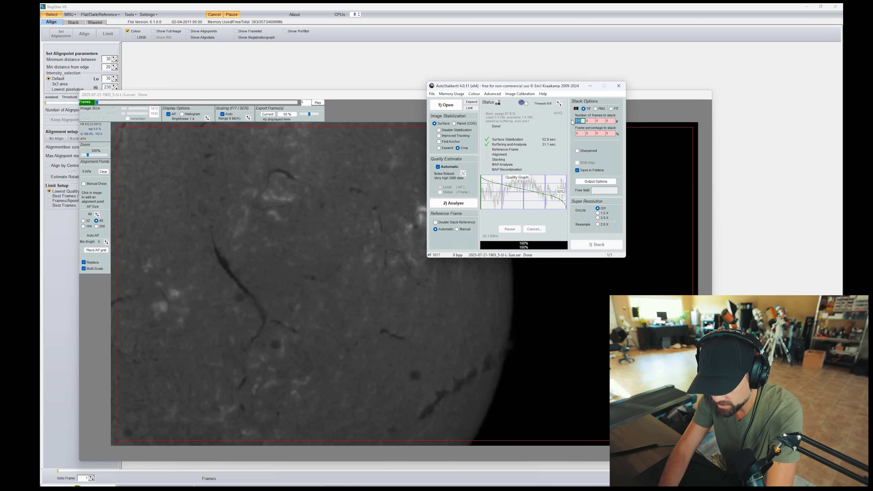
text(350)
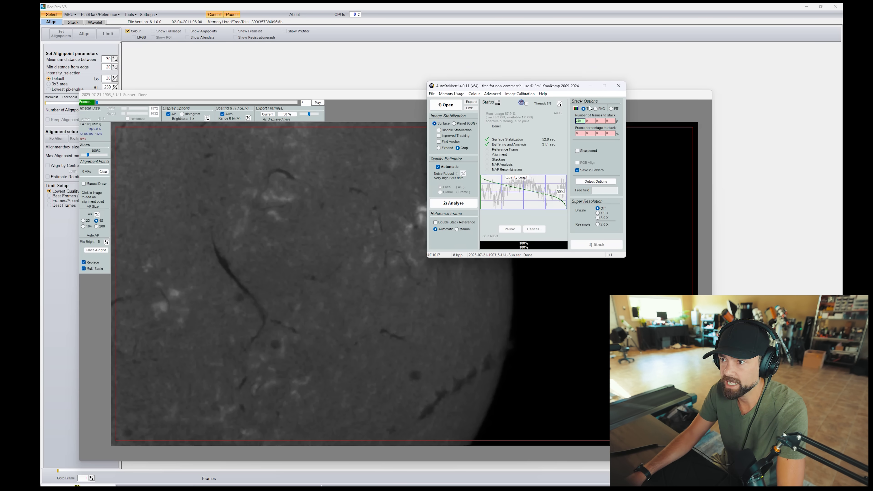
drag(540, 87, 498, 167)
click(613, 106)
drag(513, 107, 544, 75)
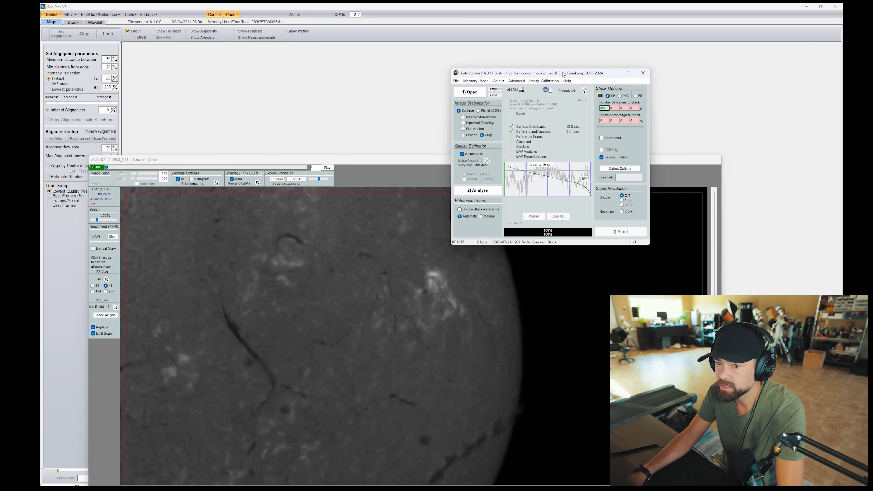
drag(341, 156, 364, 118)
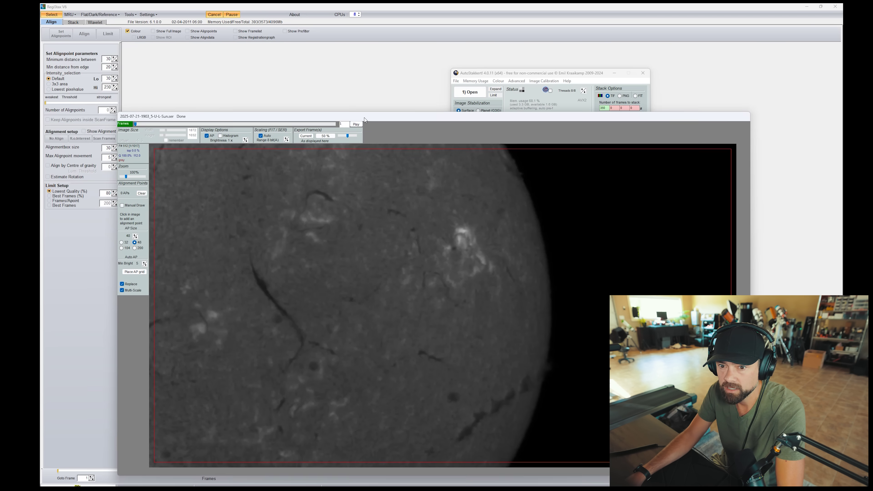
Place a 2292-point alignment grid over the solar disc and stack the best frames.
click(137, 270)
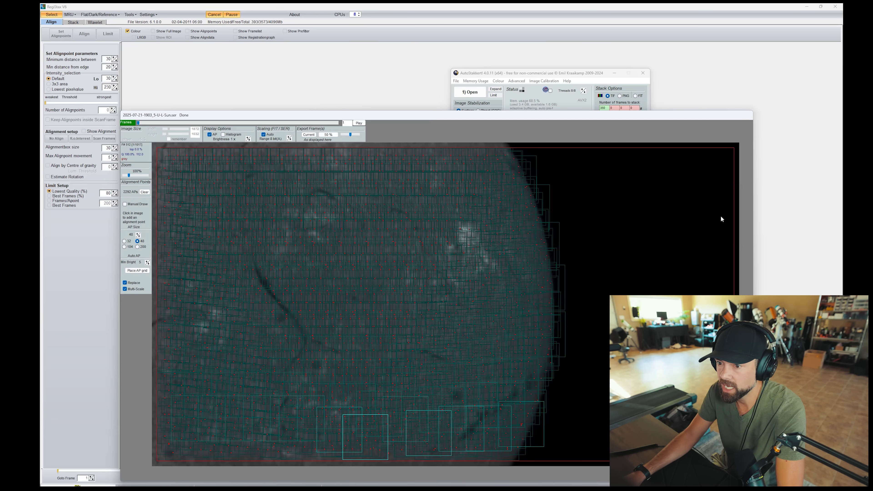
click(511, 70)
drag(604, 75, 733, 78)
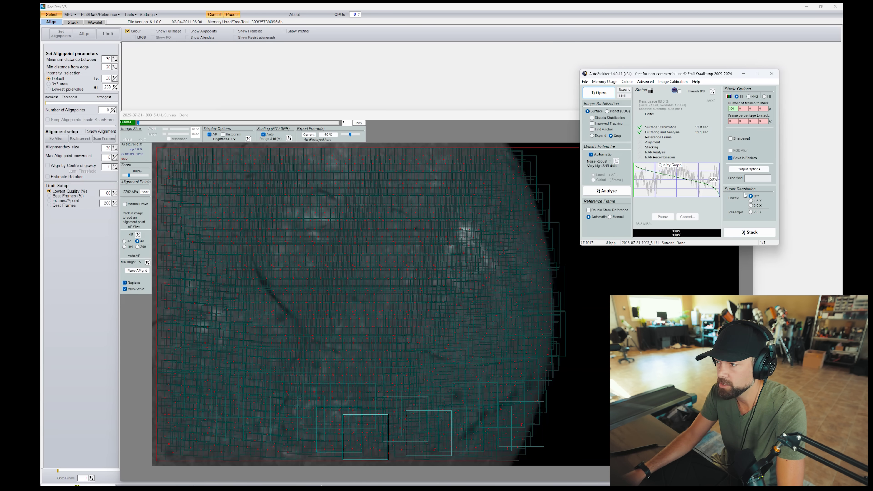
click(757, 233)
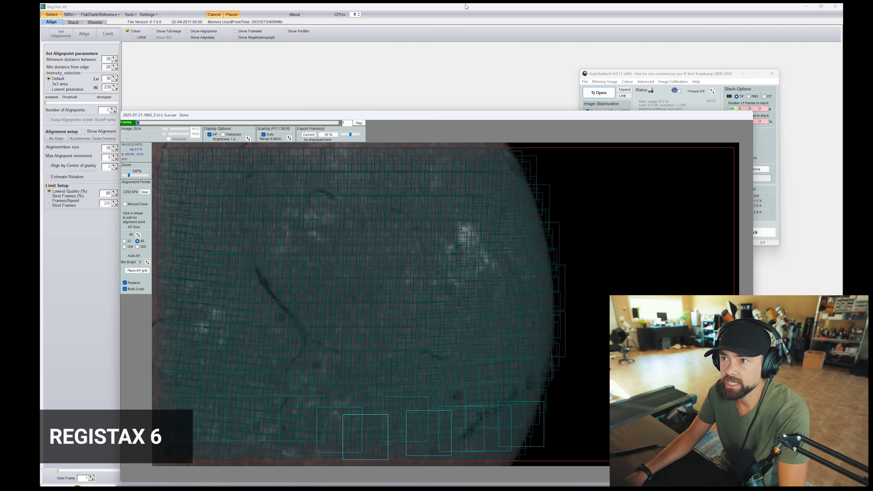
click(494, 14)
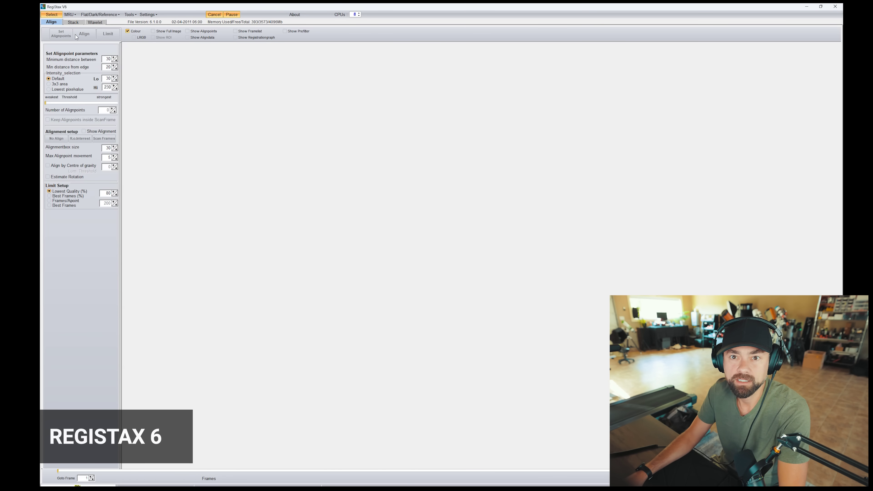
click(52, 14)
drag(245, 117, 357, 119)
click(323, 127)
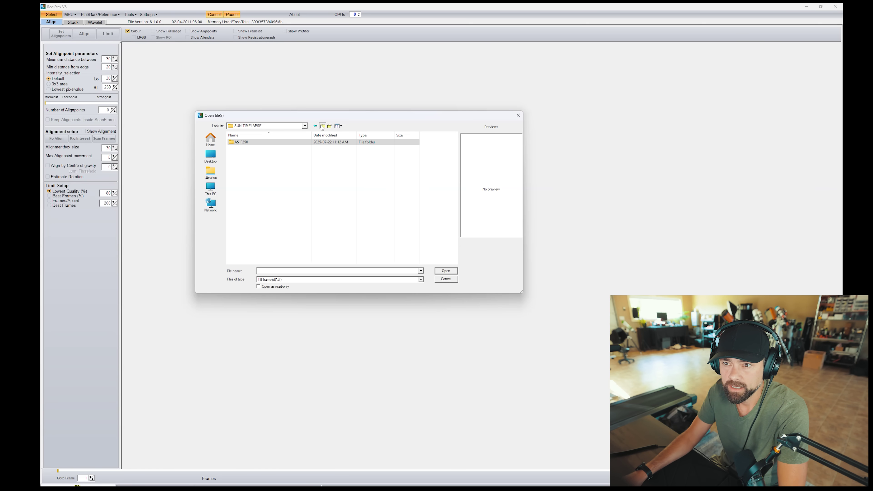
click(322, 126)
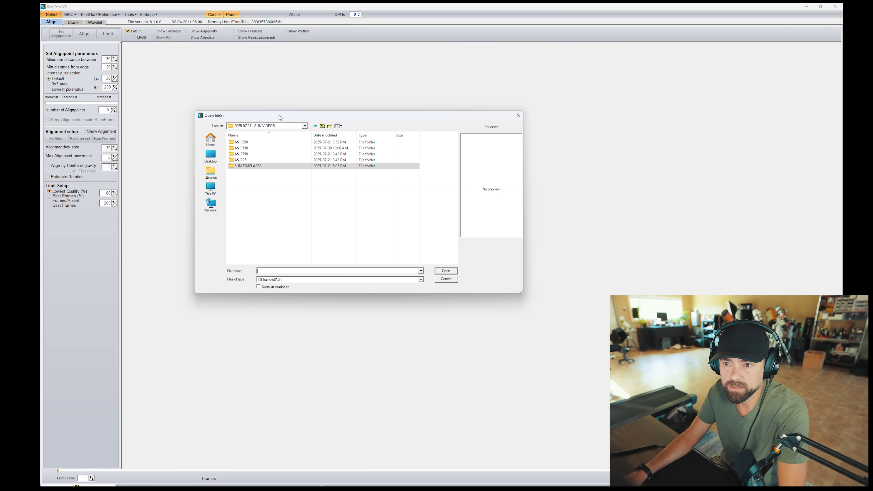
drag(280, 117, 318, 117)
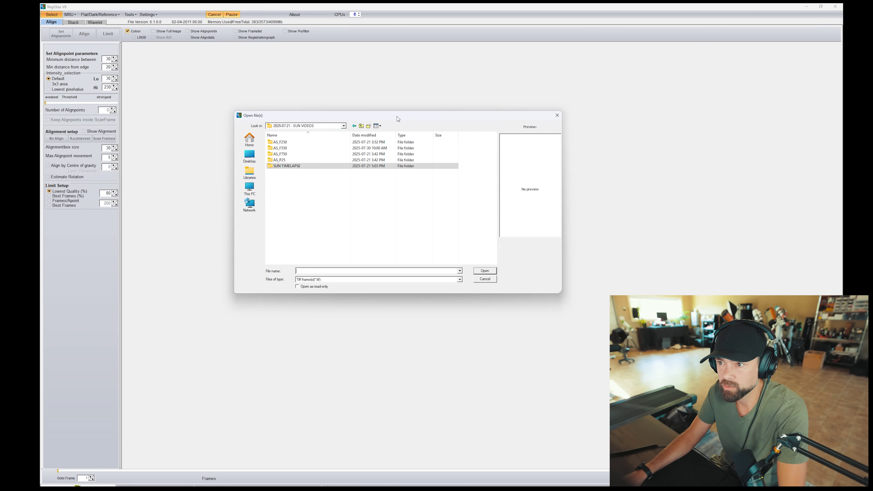
drag(398, 119, 425, 118)
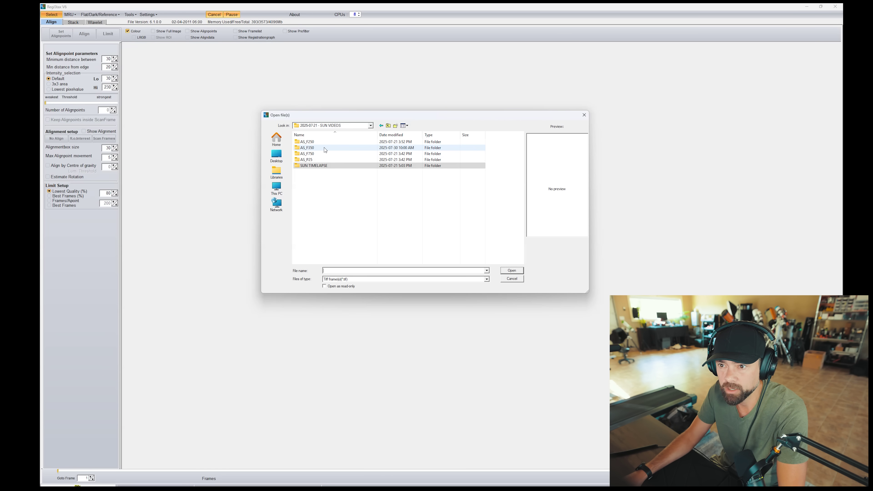
double_click(311, 148)
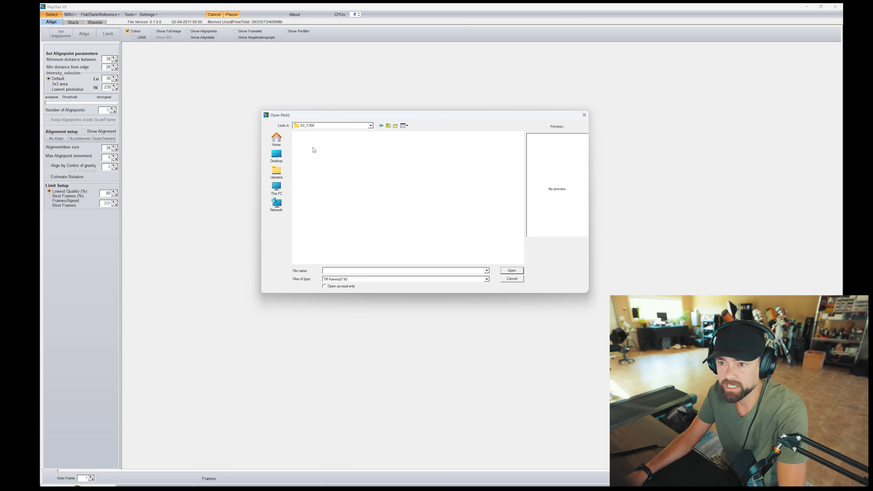
drag(426, 118, 462, 117)
click(350, 161)
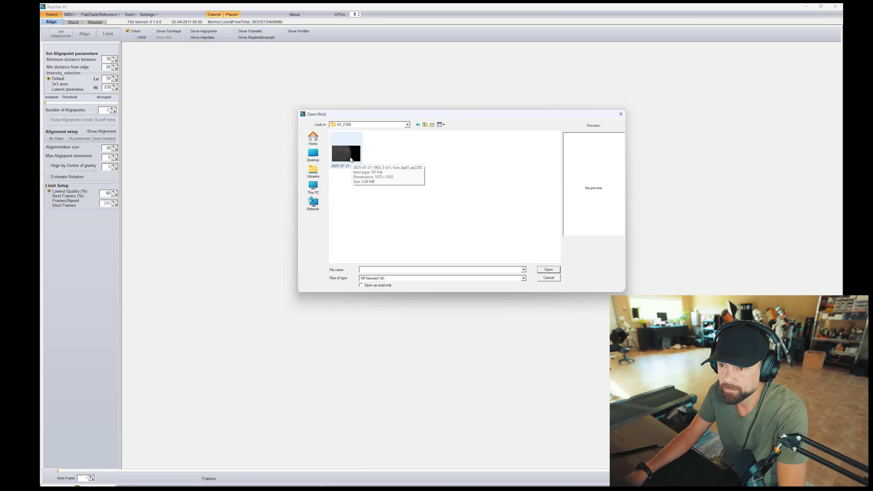
click(360, 160)
double_click(352, 158)
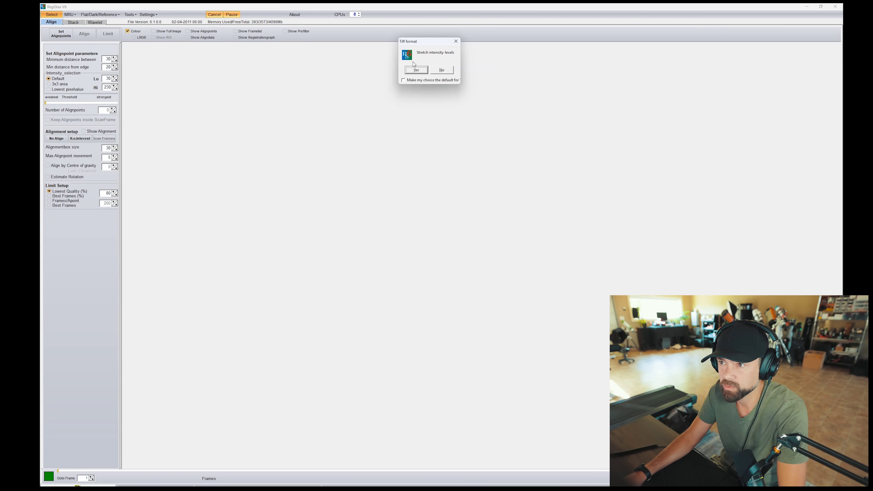
click(448, 72)
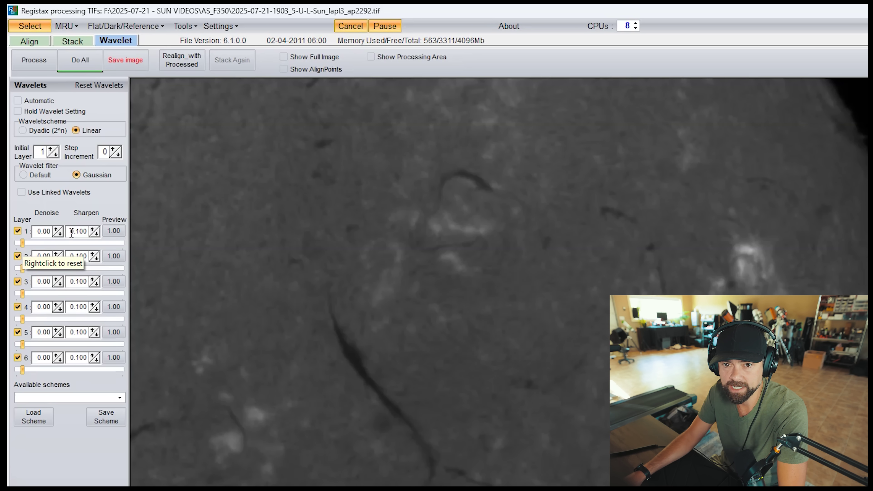
Raise wavelet layer 1 sharpening to 50.9 and layer 2 to 20.0.
drag(22, 243, 72, 243)
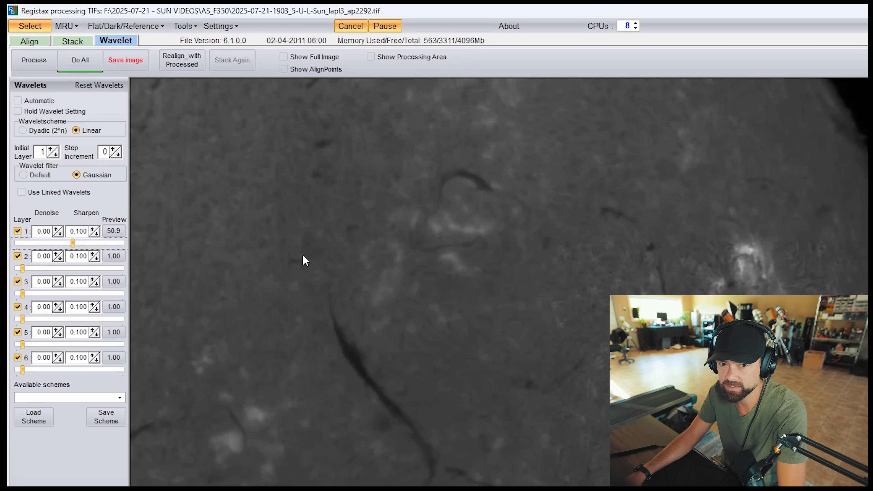
drag(23, 268, 44, 271)
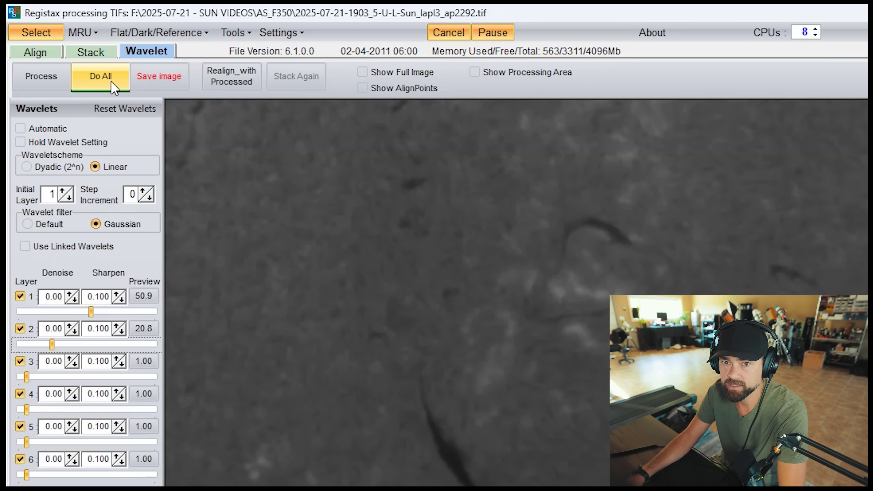
Apply the wavelets with Do All and save the image to the Desktop as SUNDEMO.
click(58, 43)
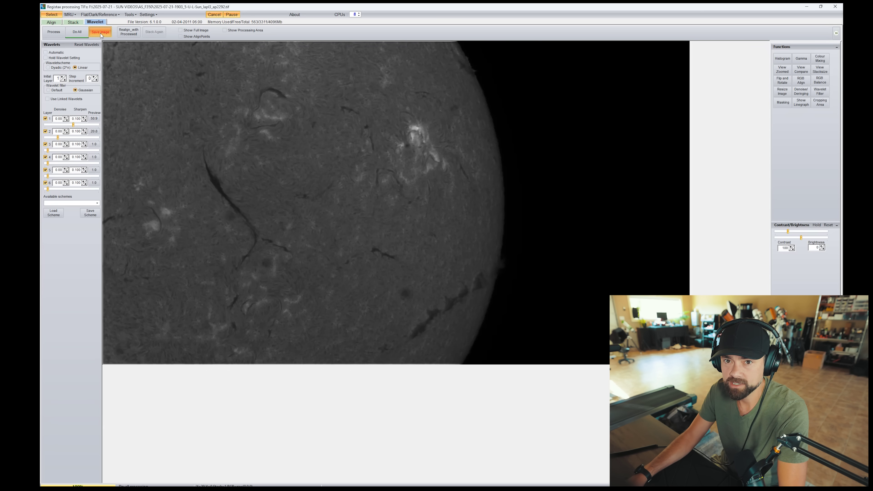
click(101, 34)
click(314, 155)
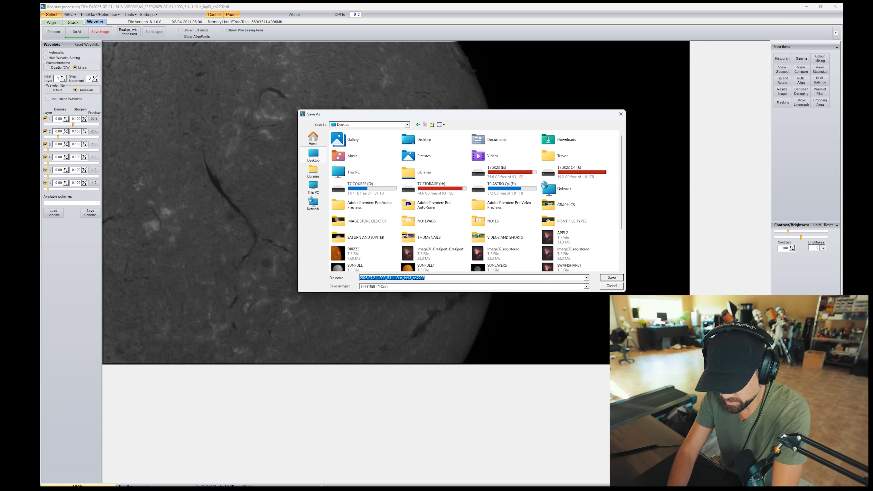
text(SUNDEMO)
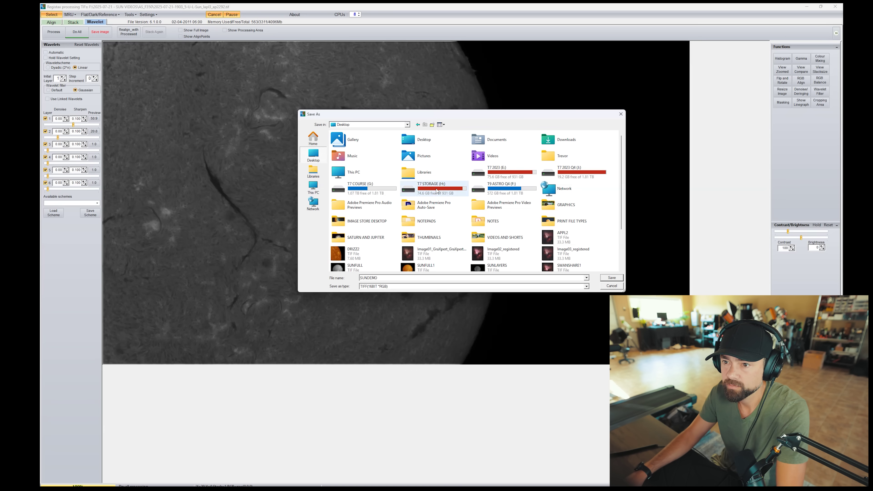
key(Return)
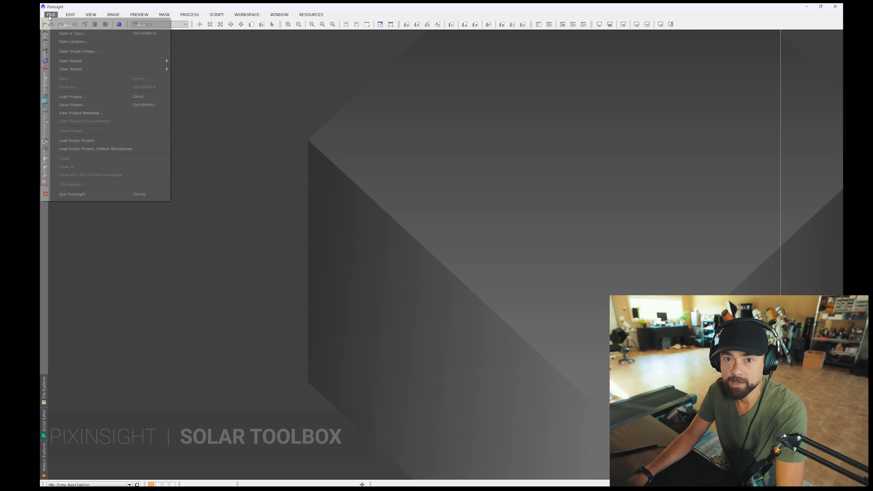
Open SUNDEMO.tif from the Desktop in PixInsight and enlarge its image window.
click(81, 30)
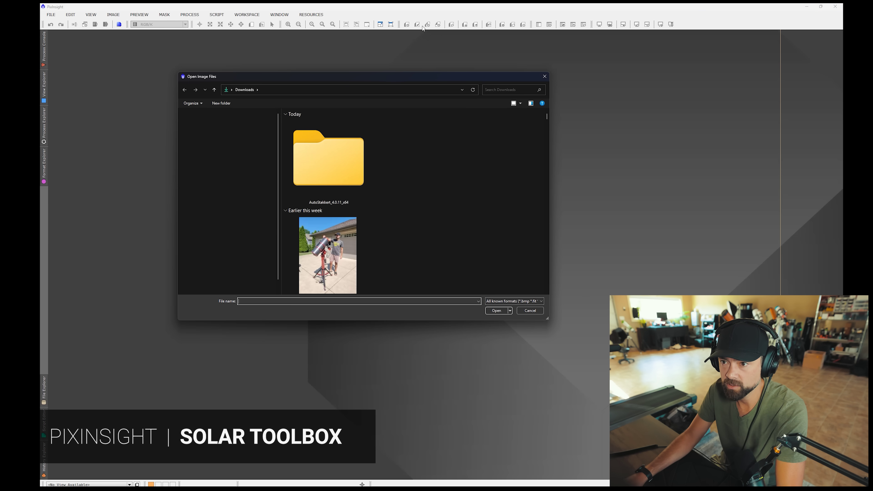
click(225, 146)
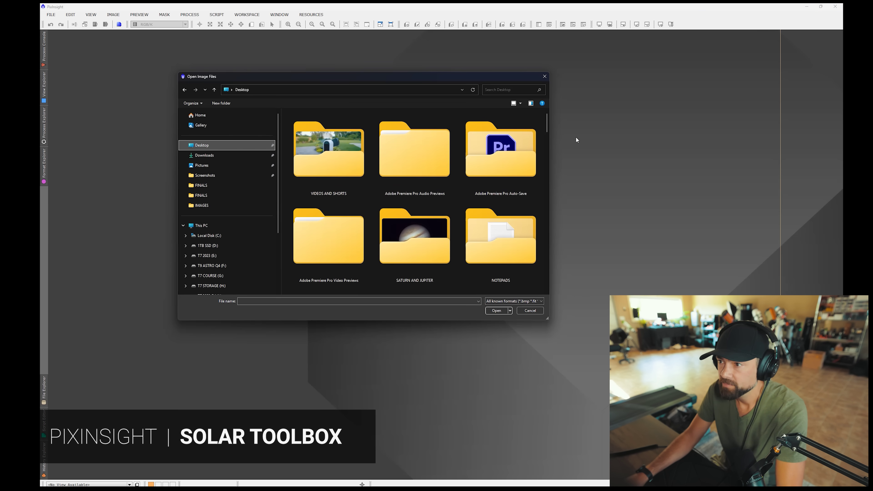
drag(547, 117, 547, 142)
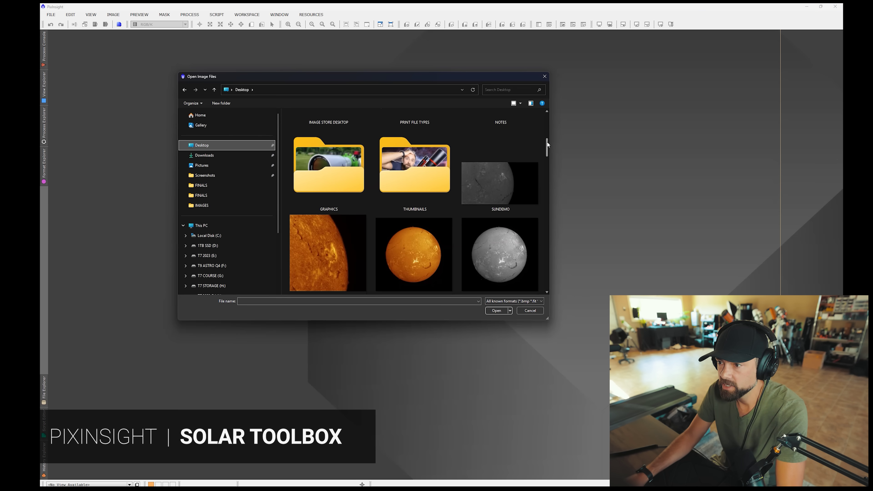
double_click(509, 186)
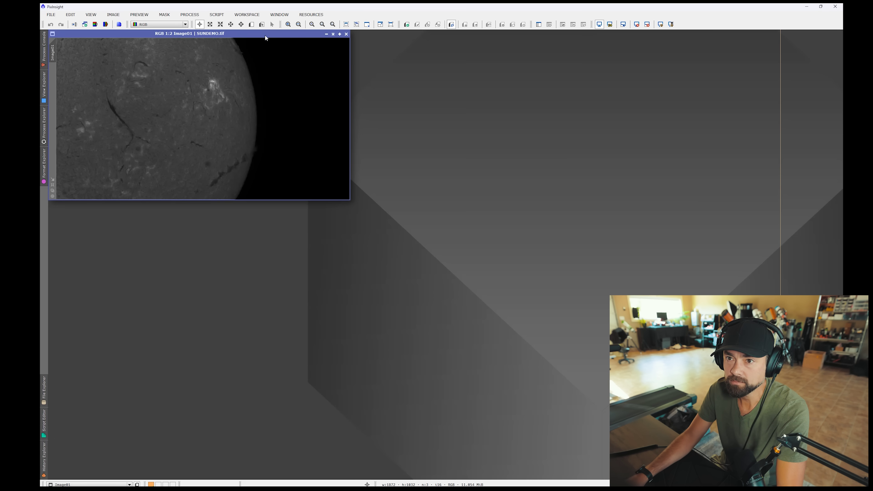
drag(468, 241, 612, 343)
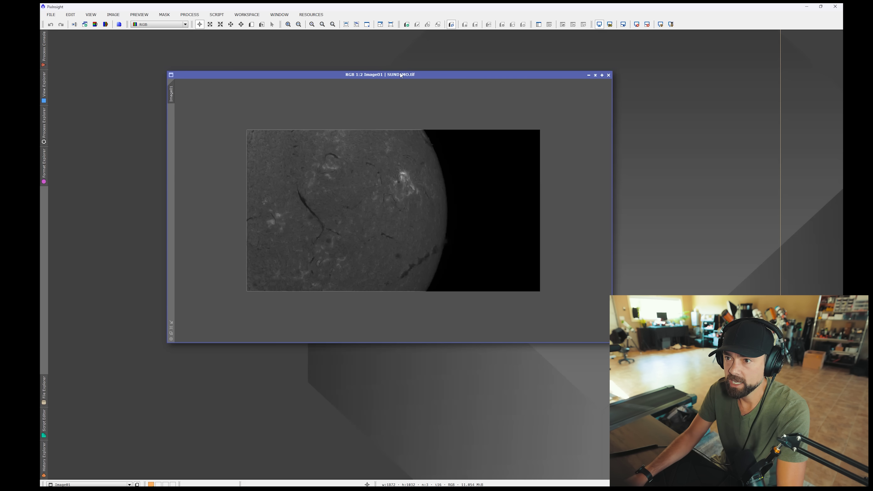
drag(289, 75, 268, 85)
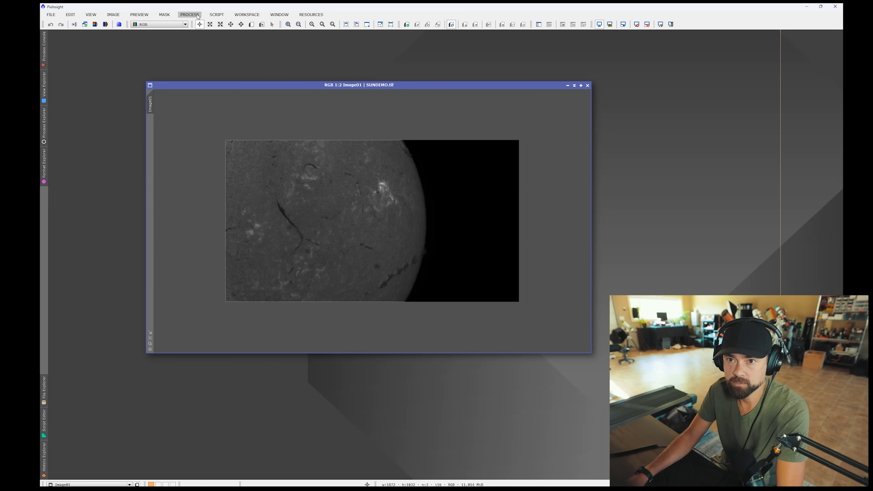
click(190, 15)
Launch SolarToolbox, place it beside the SUNDEMO image, and turn on its real-time preview.
mouse_move(199, 24)
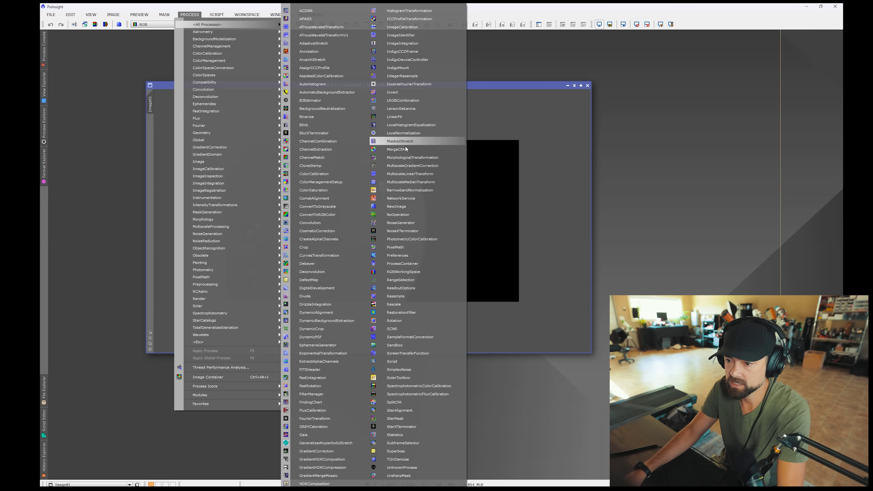
click(247, 15)
mouse_move(257, 25)
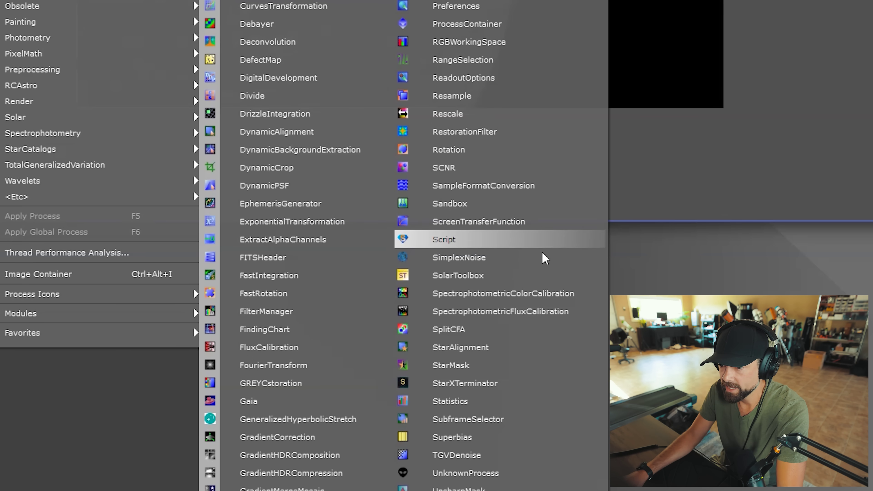
click(492, 282)
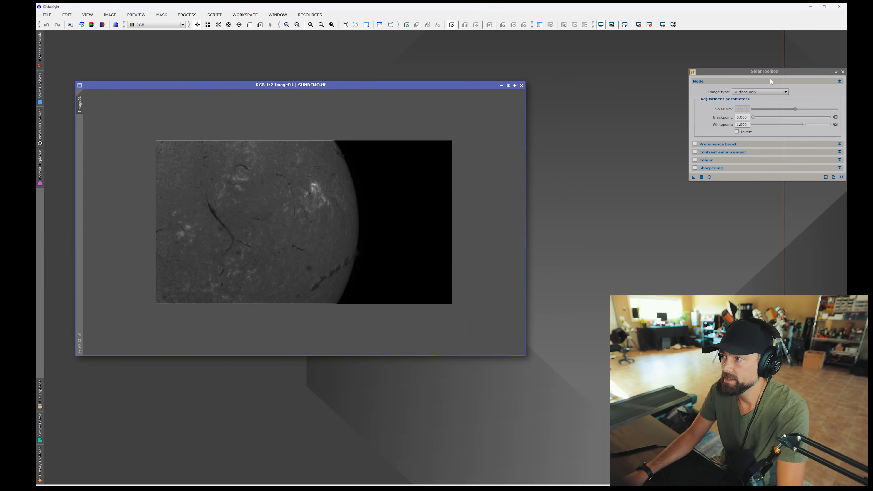
drag(770, 73, 578, 71)
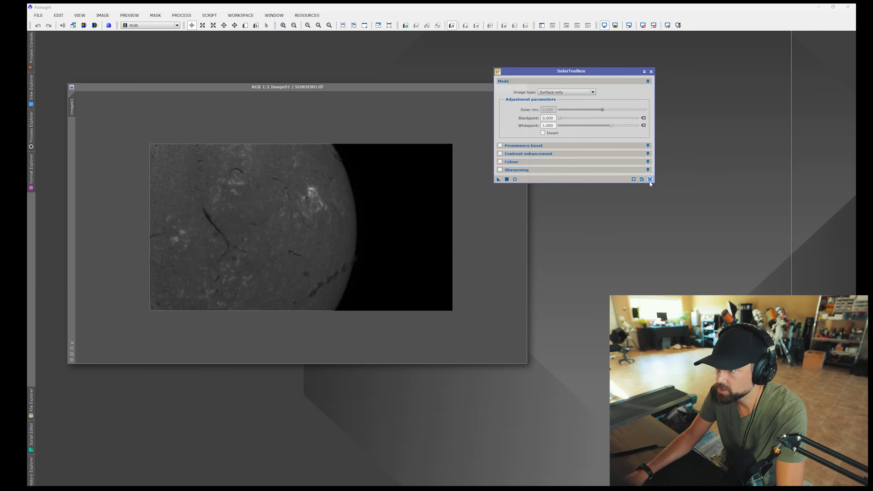
drag(565, 68, 569, 65)
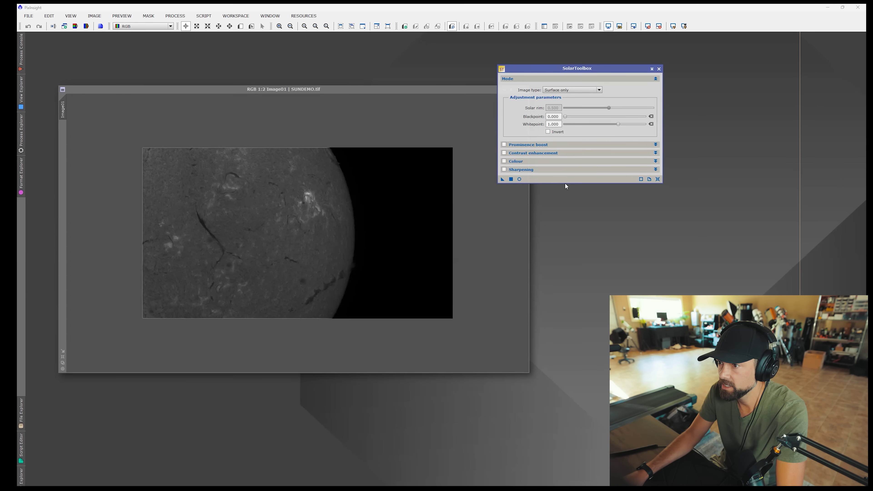
click(520, 179)
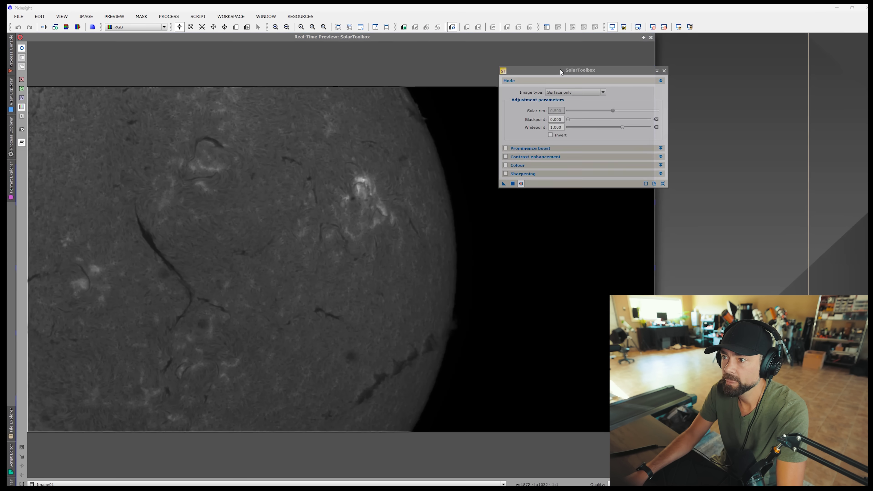
Move the SolarToolbox panel beside the preview and expand Prominence boost, Contrast enhancement and Colour.
drag(560, 68, 619, 136)
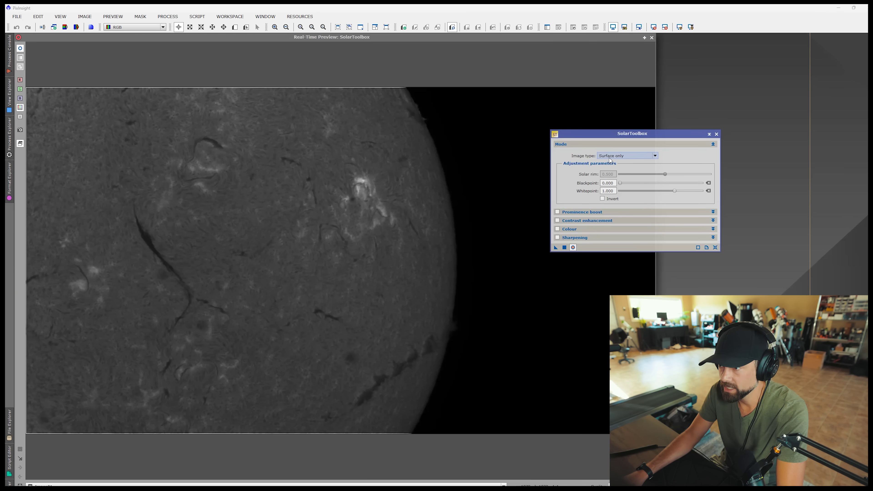
click(713, 213)
drag(671, 135, 630, 113)
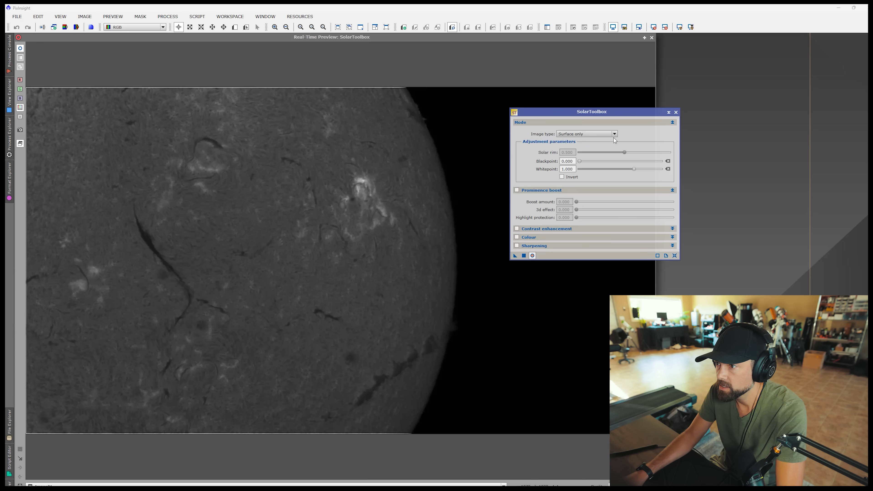
click(673, 229)
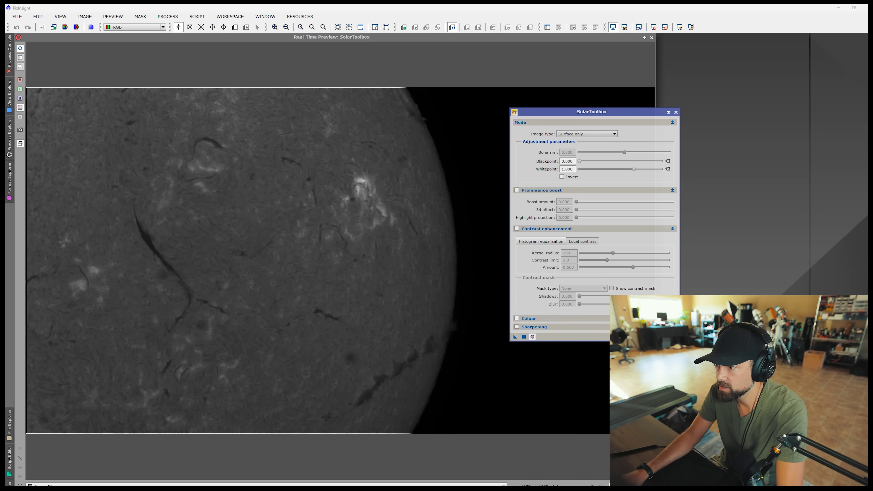
click(673, 319)
drag(607, 112, 620, 67)
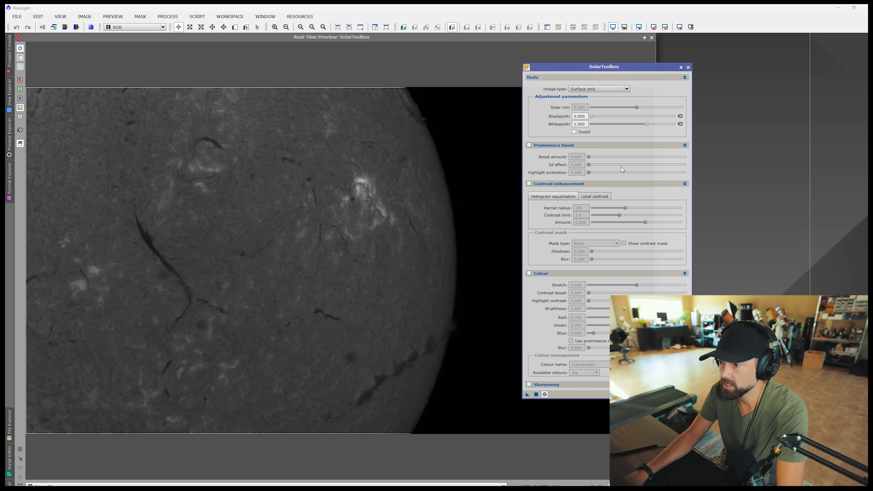
Enable Colour and set green to 0.470, tinting the sun orange with red 0.750, blue 0.050.
click(529, 273)
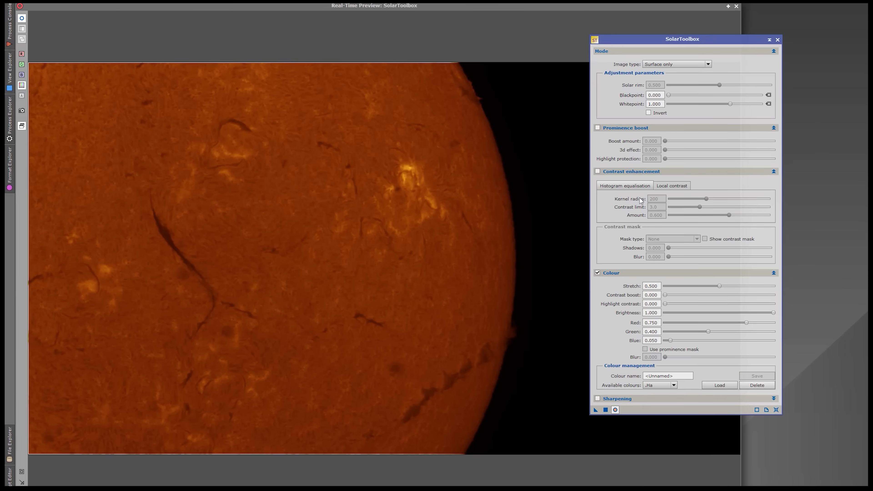
drag(680, 37, 712, 30)
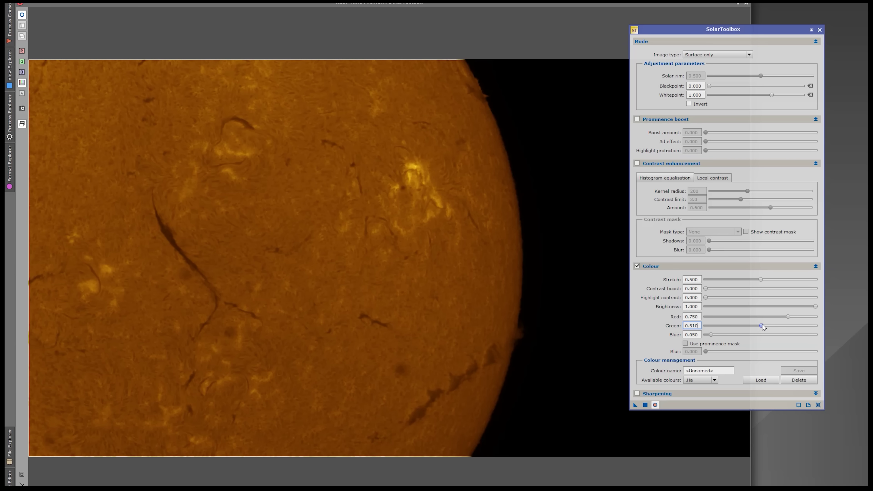
drag(763, 324, 758, 323)
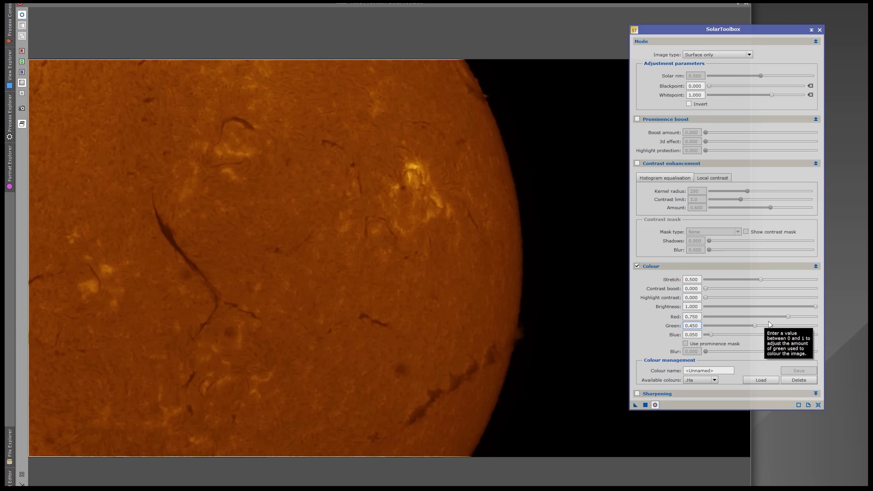
drag(756, 327, 757, 326)
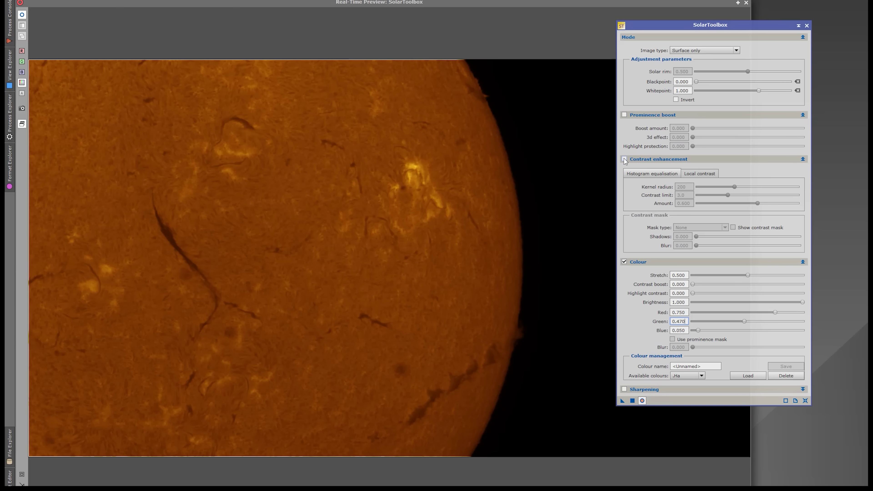
Enable local contrast enhancement at amount 0.340 and turn on Sharpening.
click(624, 159)
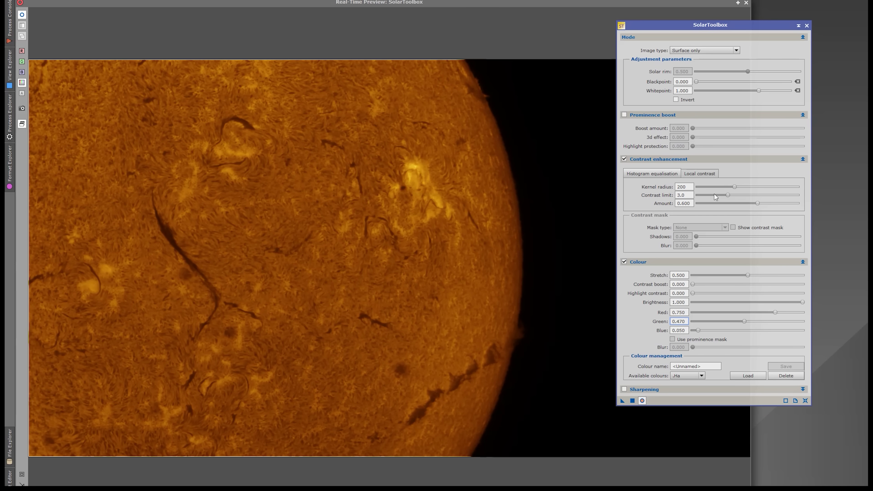
drag(759, 203, 746, 203)
click(803, 389)
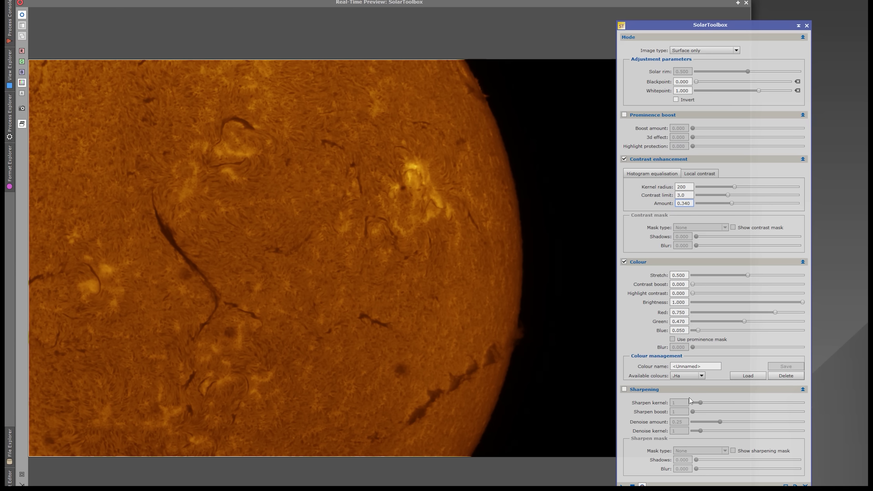
click(626, 391)
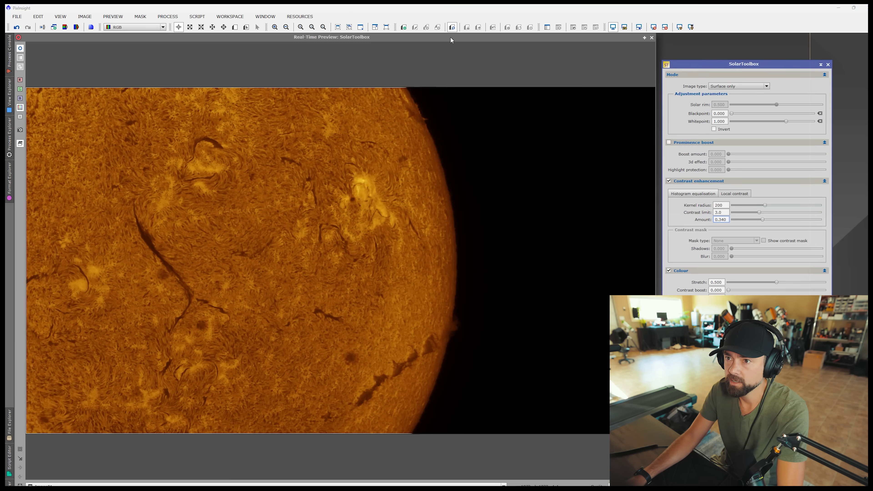
Close the Real-Time Preview and check the processed orange SUNDEMO image in Image01.
click(452, 41)
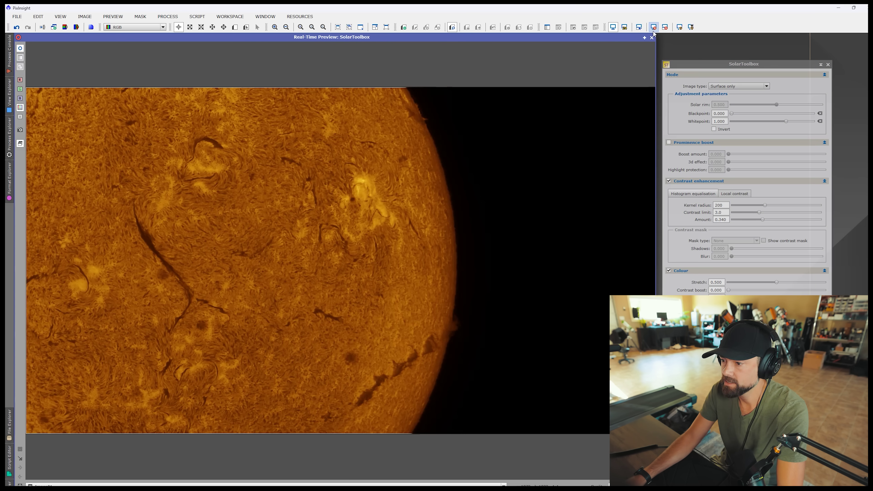
click(652, 38)
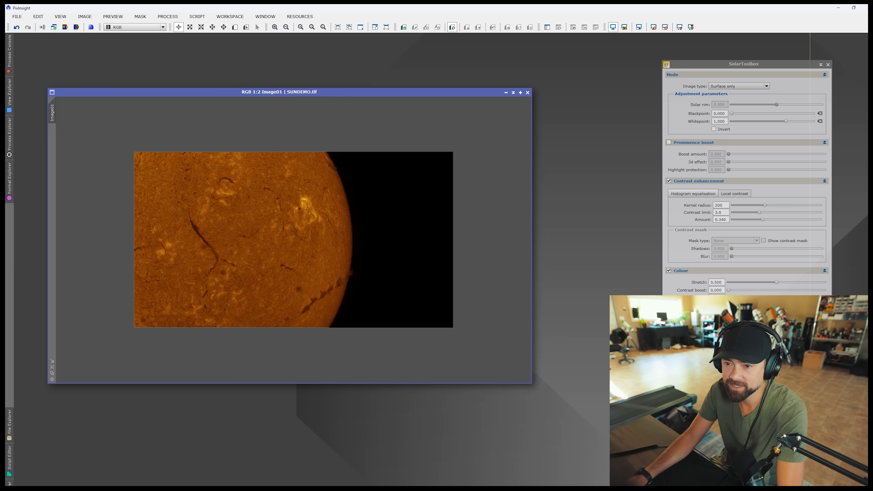
drag(311, 95, 341, 73)
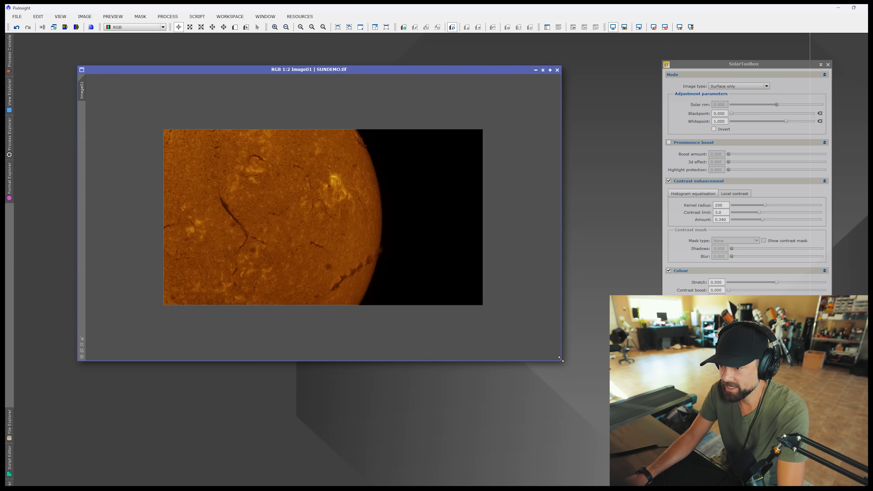
scroll(246, 193, up, 1)
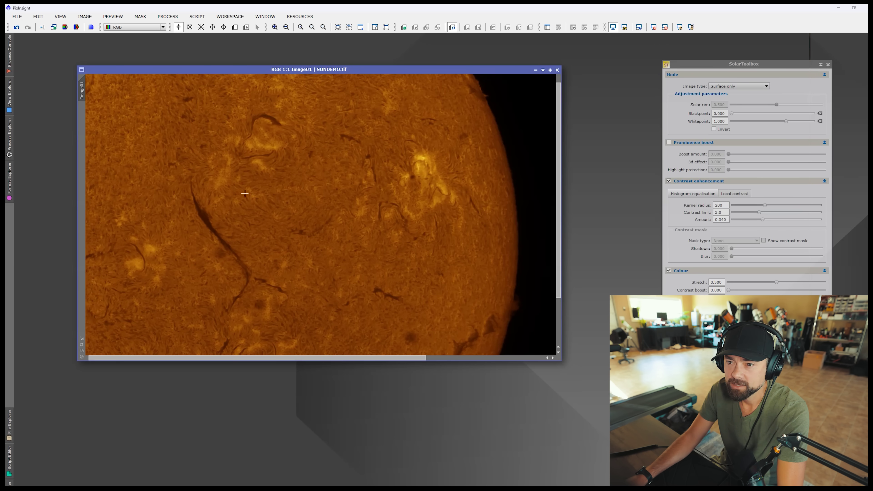
scroll(246, 192, down, 1)
click(17, 18)
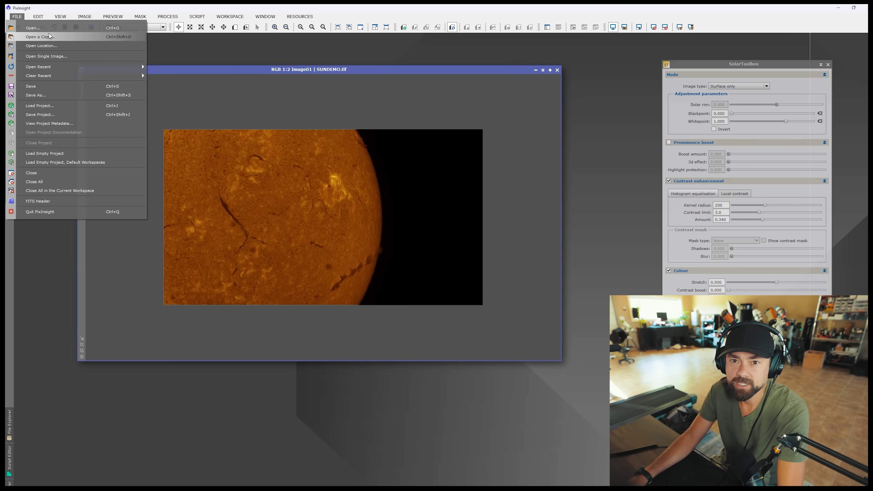
Open SUNFULL1.tif as Image02, enlarging its window and placing it beside SUNDEMO.
click(33, 28)
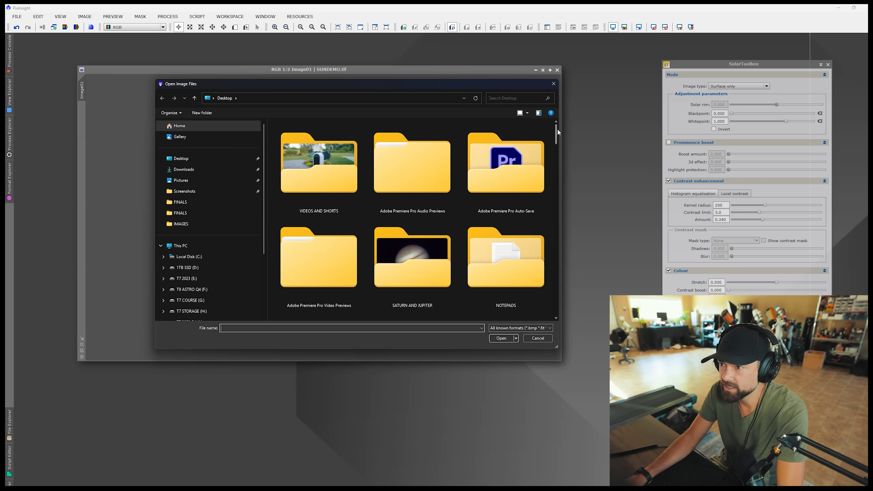
drag(557, 129, 554, 162)
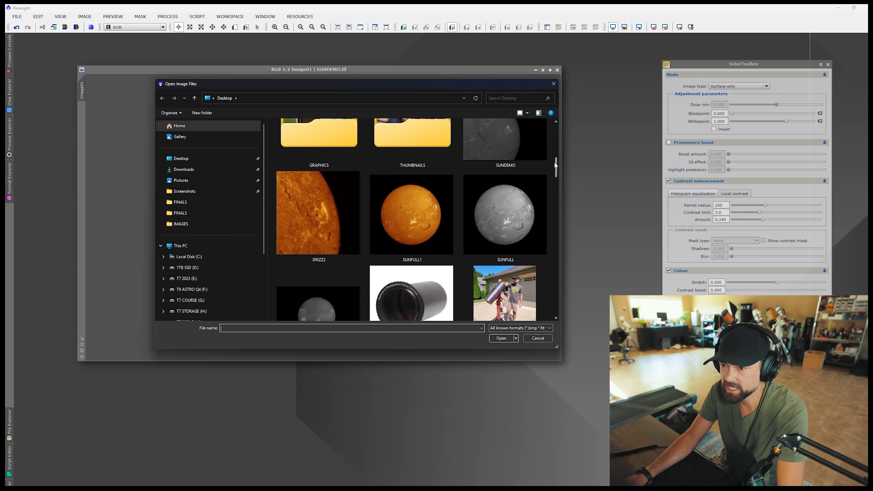
double_click(428, 222)
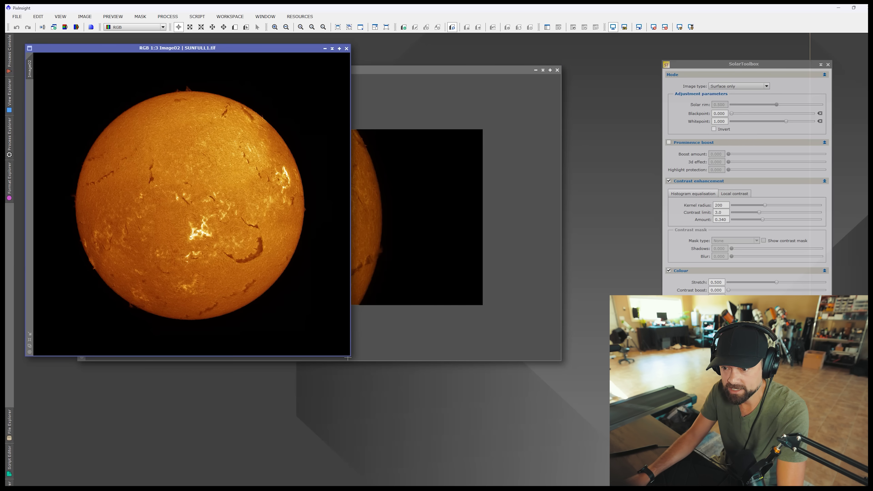
drag(350, 357, 603, 449)
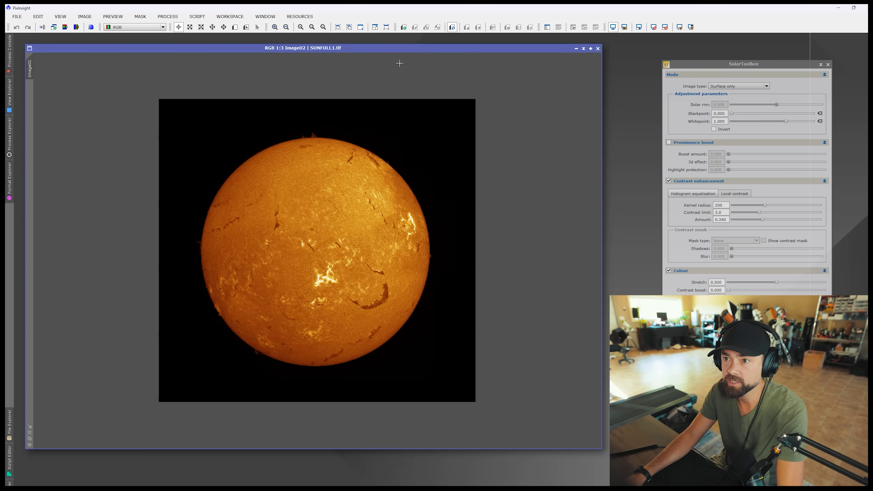
drag(413, 48, 493, 52)
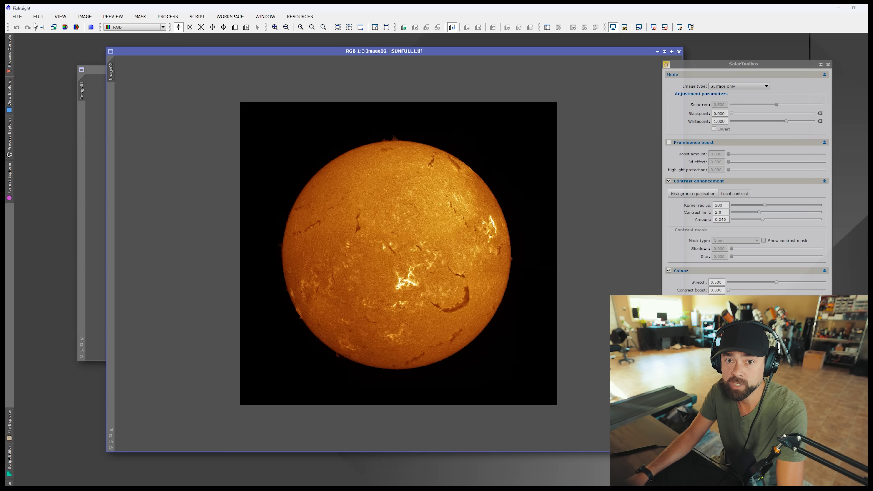
click(20, 19)
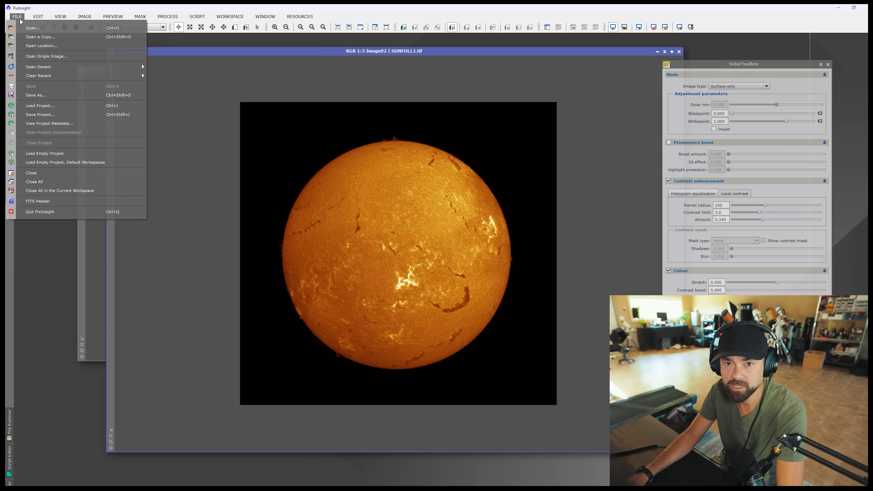